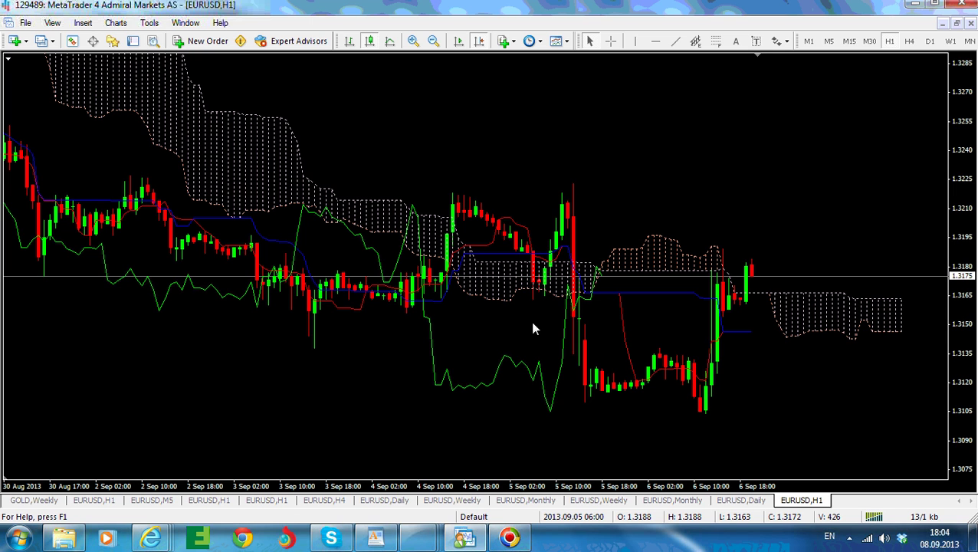
Draw a pointer line up from the flat blue Kijun line and label its top 'Kinjun'.
click(675, 41)
mouse_move(659, 291)
mouse_down()
mouse_move(647, 158)
mouse_move(637, 158)
mouse_up()
click(740, 46)
click(627, 145)
key(Tab)
text(Kinjun)
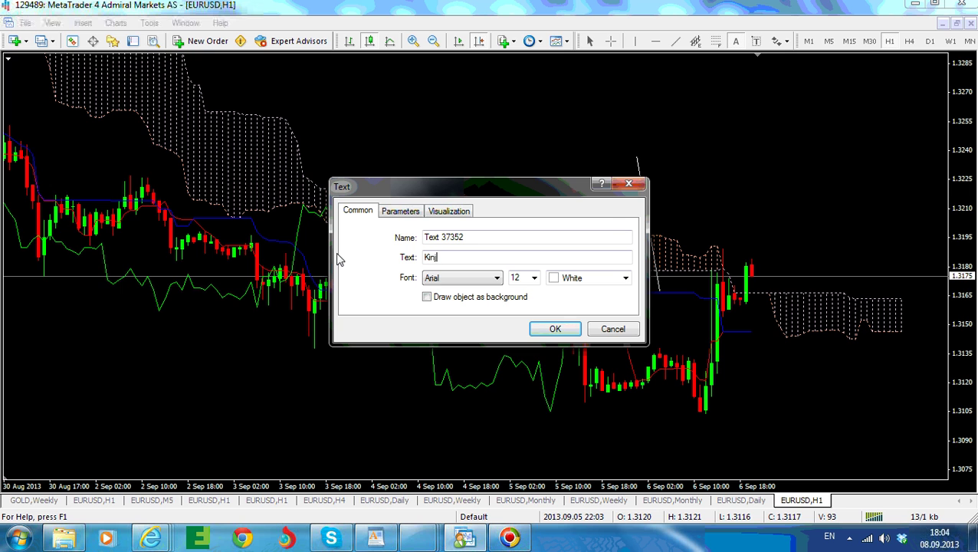
click(563, 333)
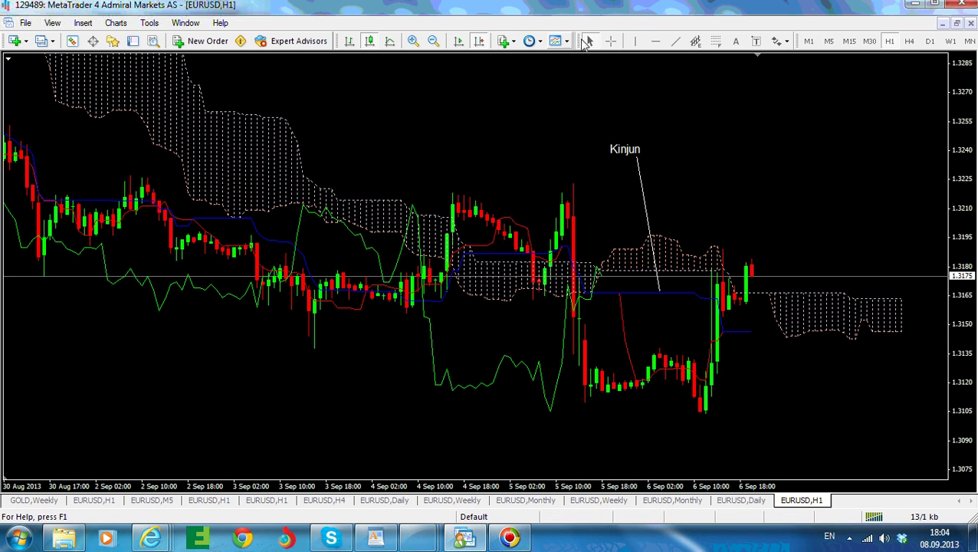
Mark the latest bar with a vertical line and measure bars back using the crosshair.
click(639, 44)
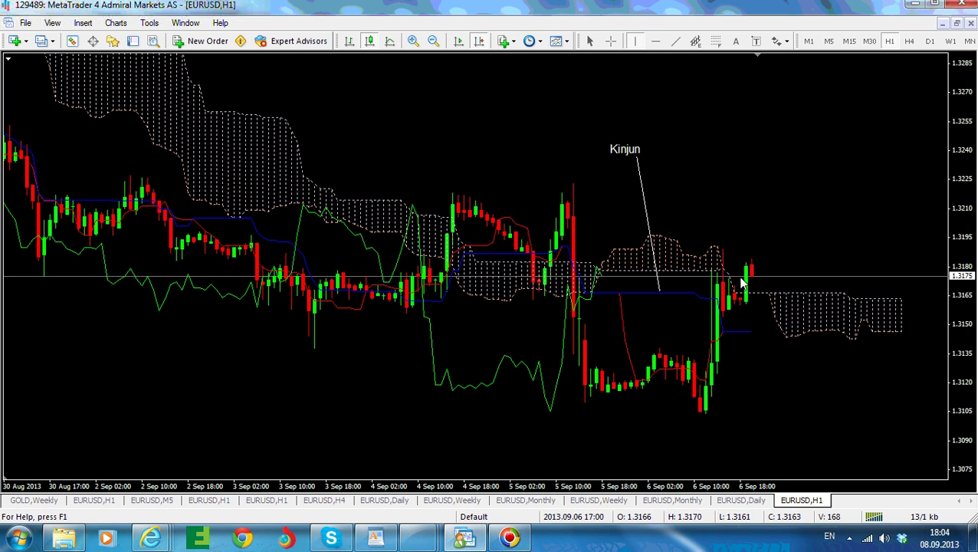
click(752, 368)
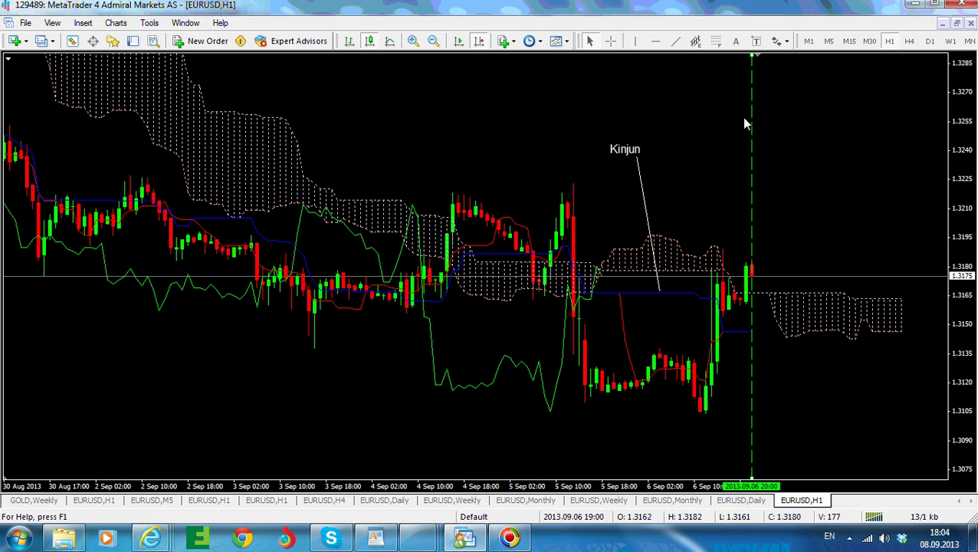
middle_click(761, 143)
drag(751, 175, 595, 150)
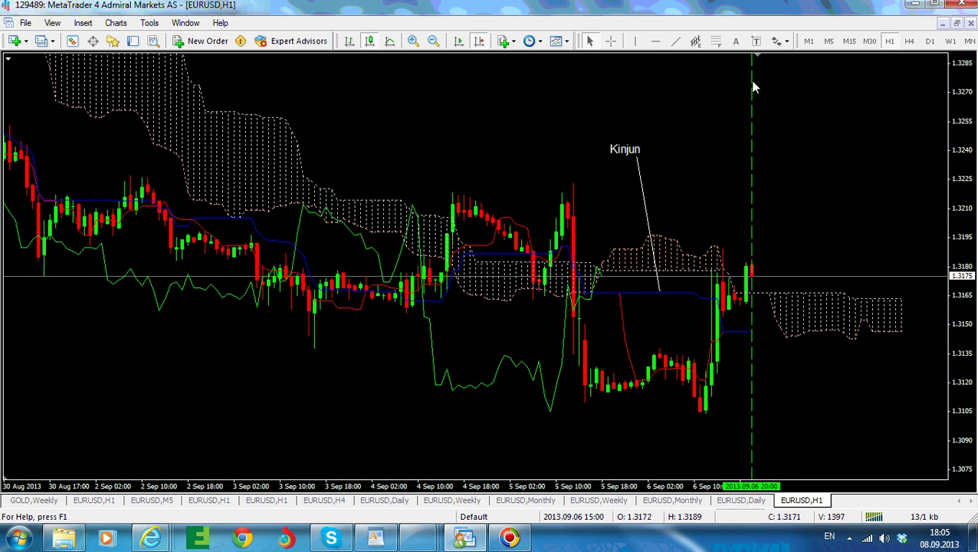
scroll(755, 86, up, 1)
Copy the vertical line back to 2013.09.05 18:00 and re-measure the span with the crosshair.
drag(757, 86, 621, 123)
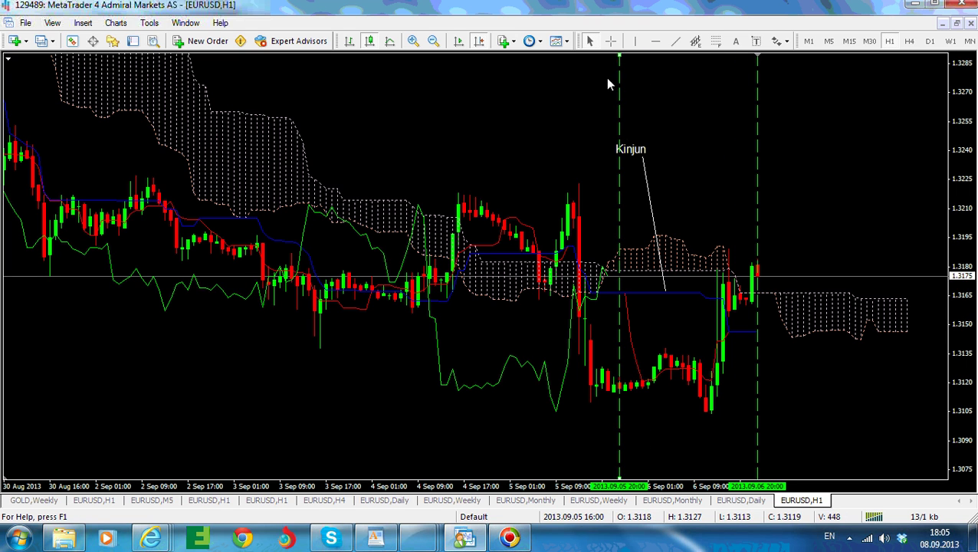
middle_click(707, 93)
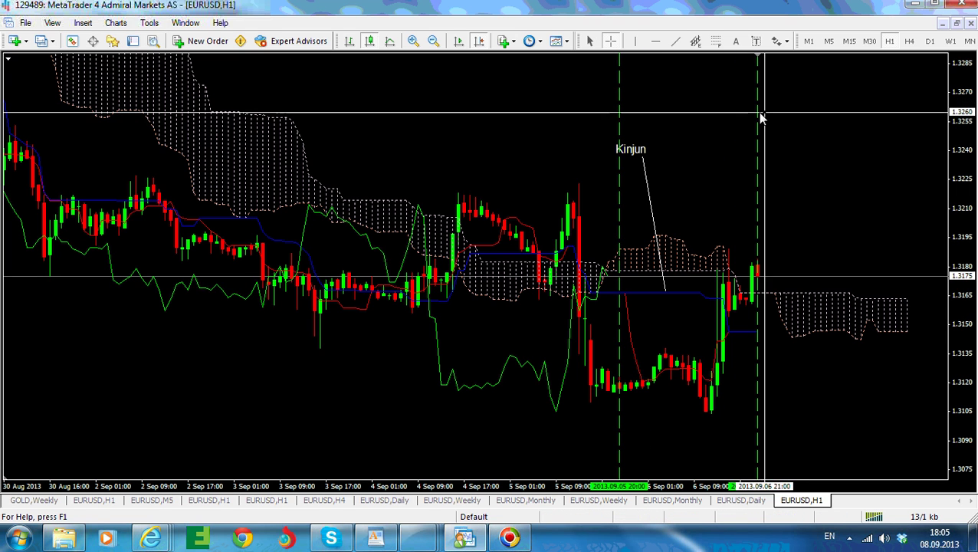
drag(732, 115, 619, 102)
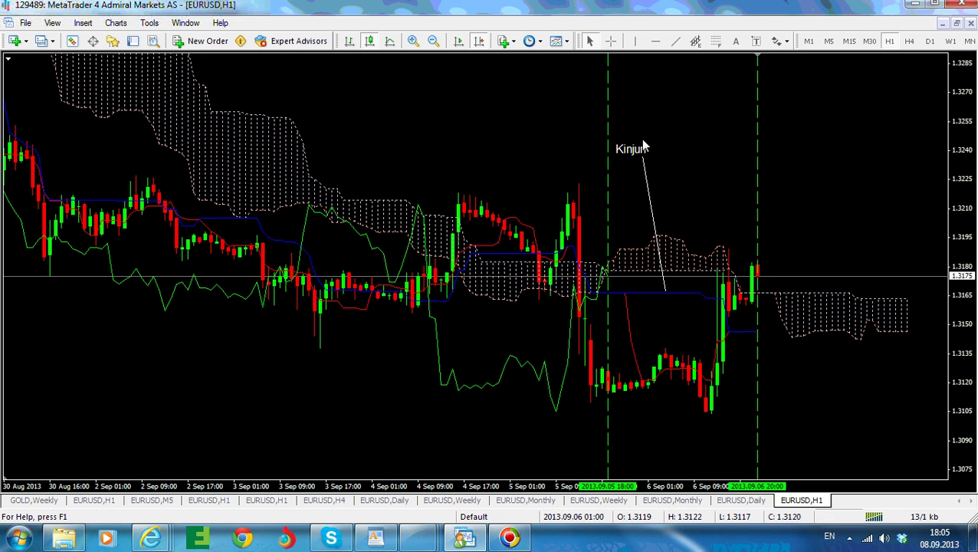
middle_click(730, 298)
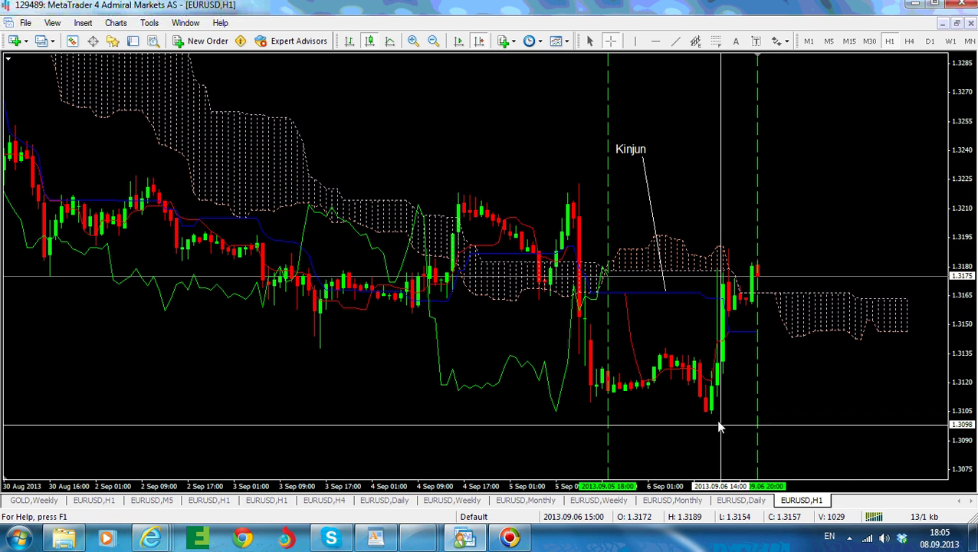
Exit crosshair mode so the Kinjun label and dashed lines display cleanly.
click(779, 335)
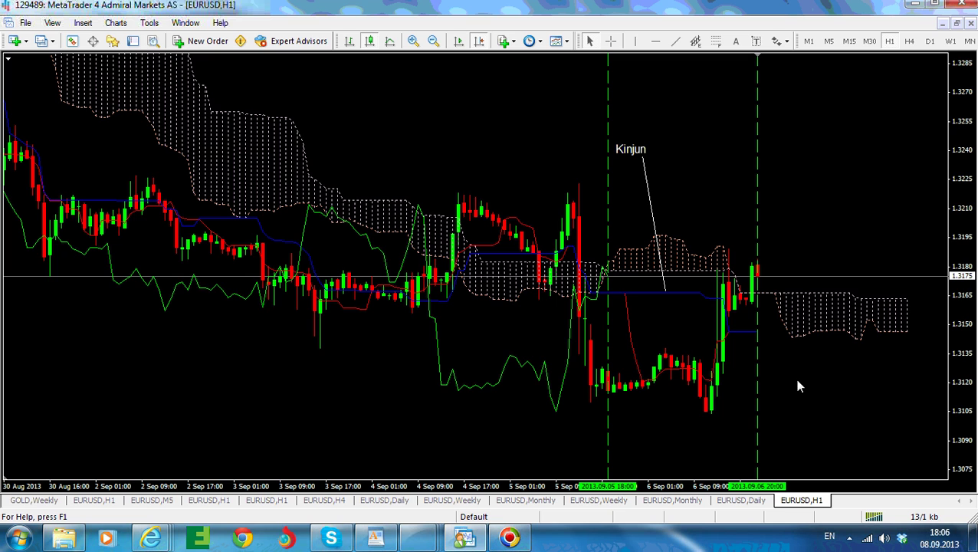
Shift the chart to the 27 Aug–4 Sep bars and crosshair-measure the late-August drop and a span from 29 Aug.
drag(159, 139, 558, 204)
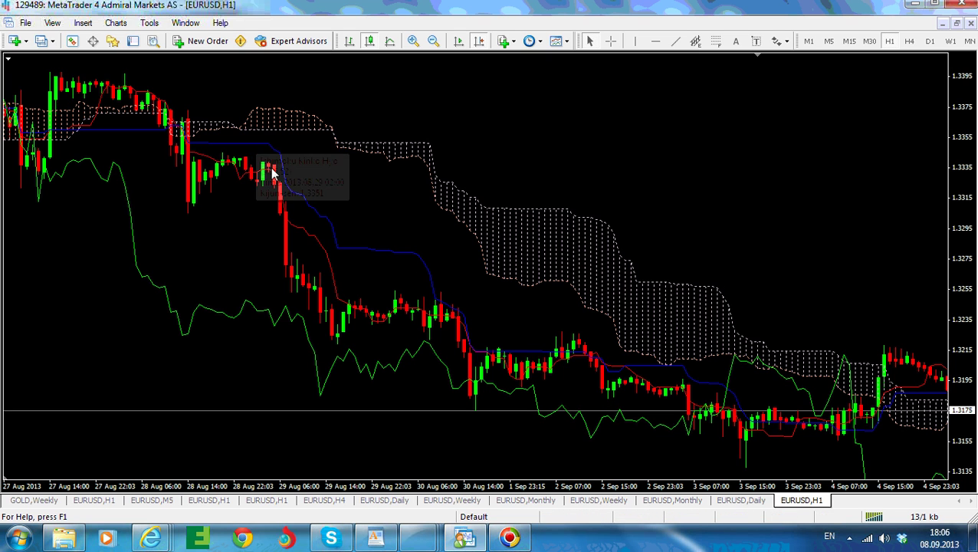
middle_click(299, 161)
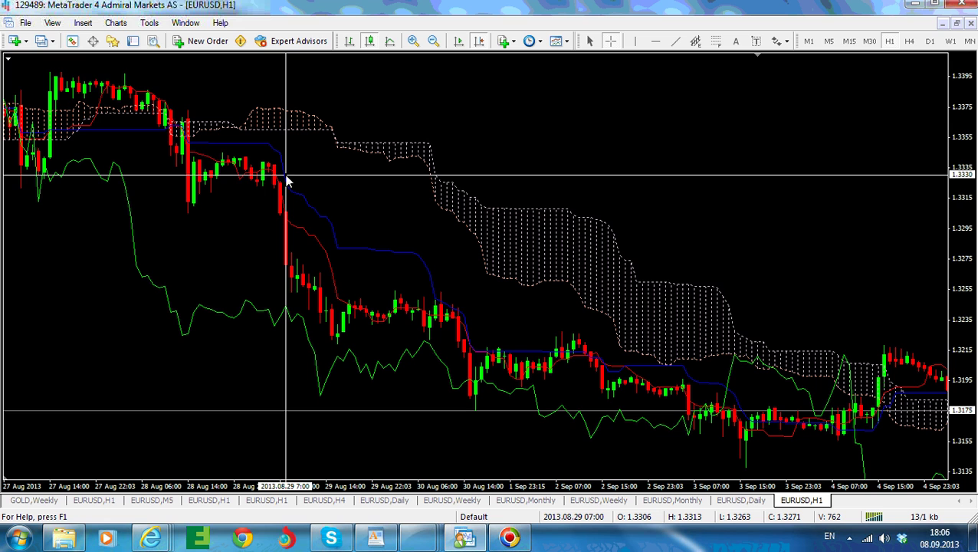
drag(286, 176, 158, 91)
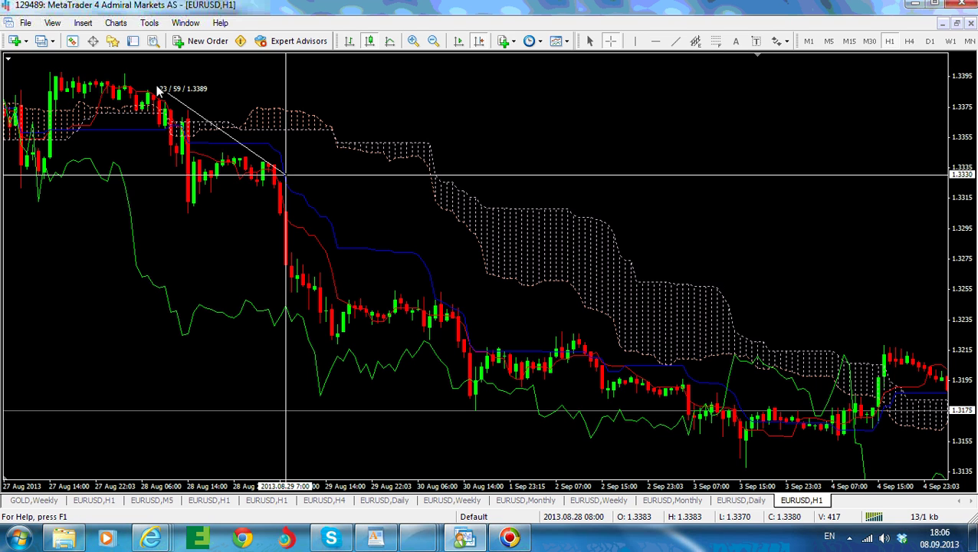
drag(157, 91, 159, 92)
middle_click(262, 136)
drag(270, 139, 357, 253)
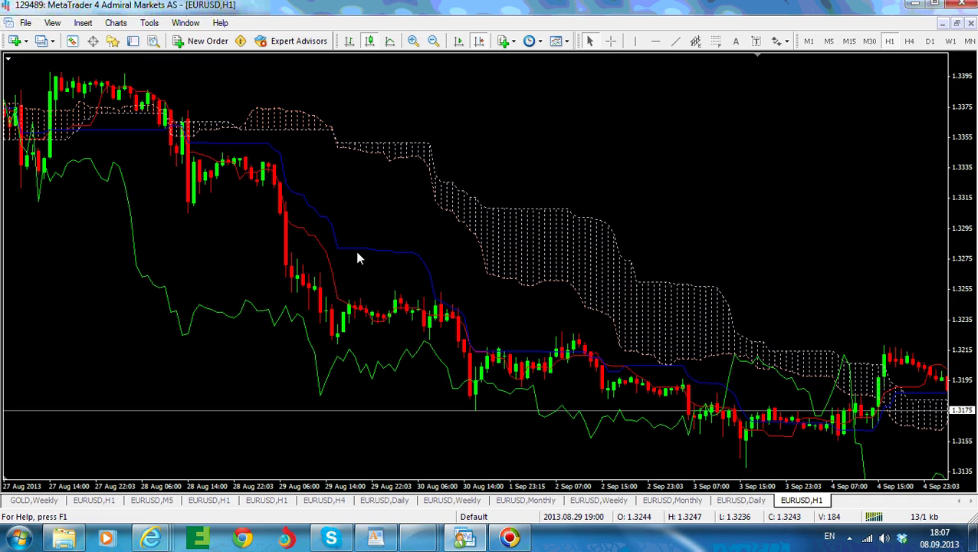
Scroll back through mid-August EURUSD bars, then drag forward to the Kinjun-annotated recent bars.
scroll(116, 278, up, 10)
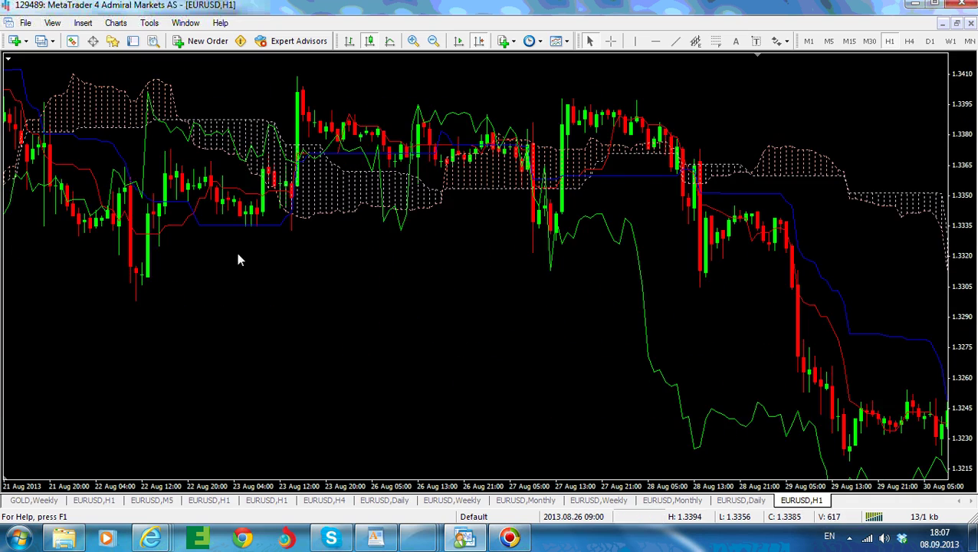
scroll(726, 223, up, 10)
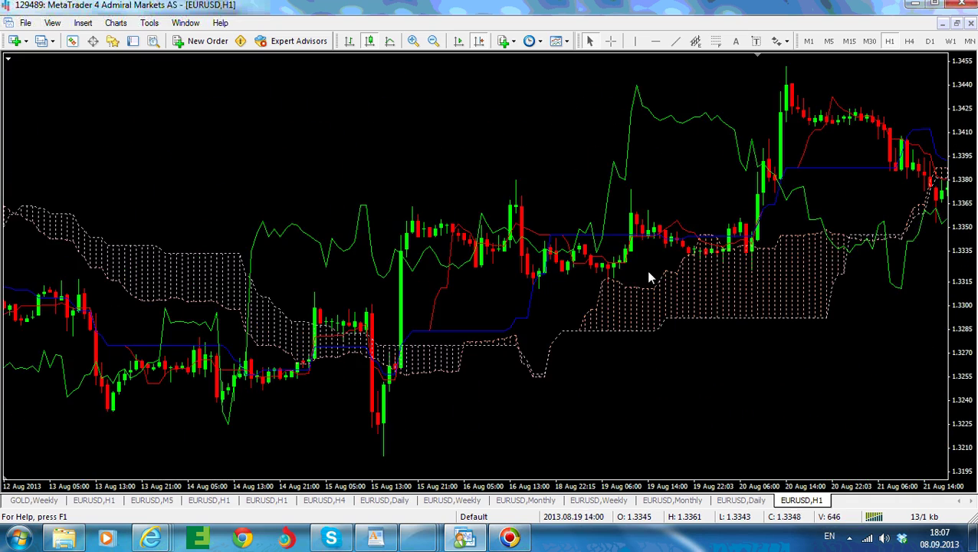
scroll(516, 288, down, 3)
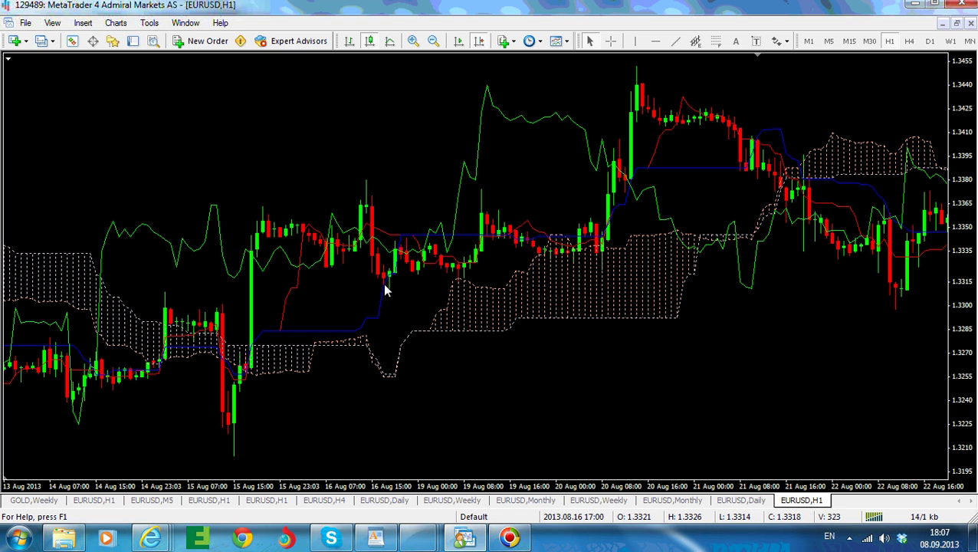
mouse_move(385, 288)
mouse_move(261, 232)
mouse_move(623, 158)
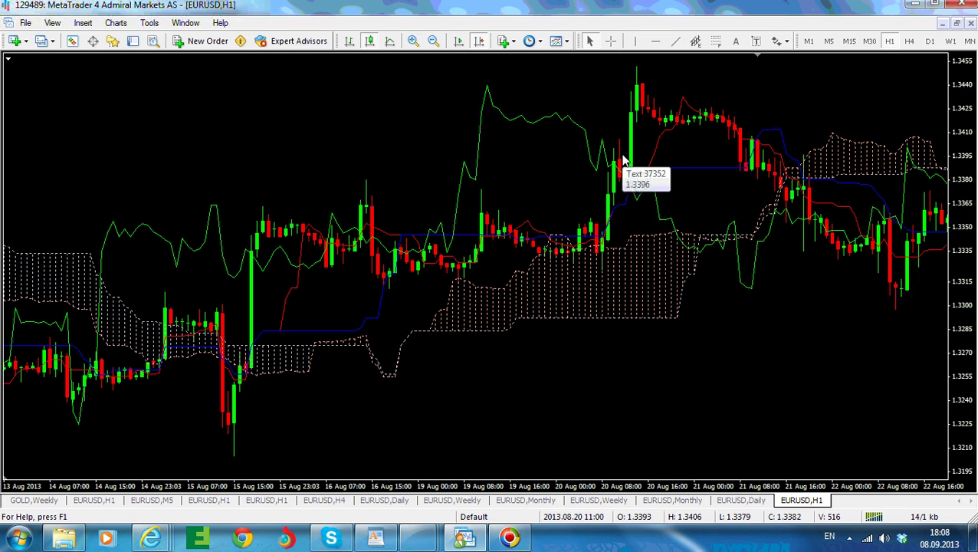
scroll(667, 188, down, 10)
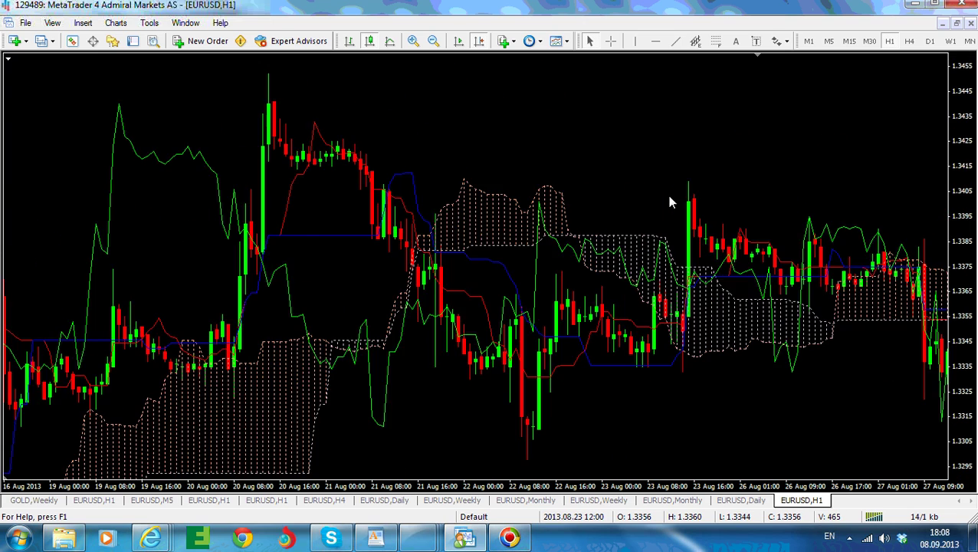
scroll(612, 204, down, 10)
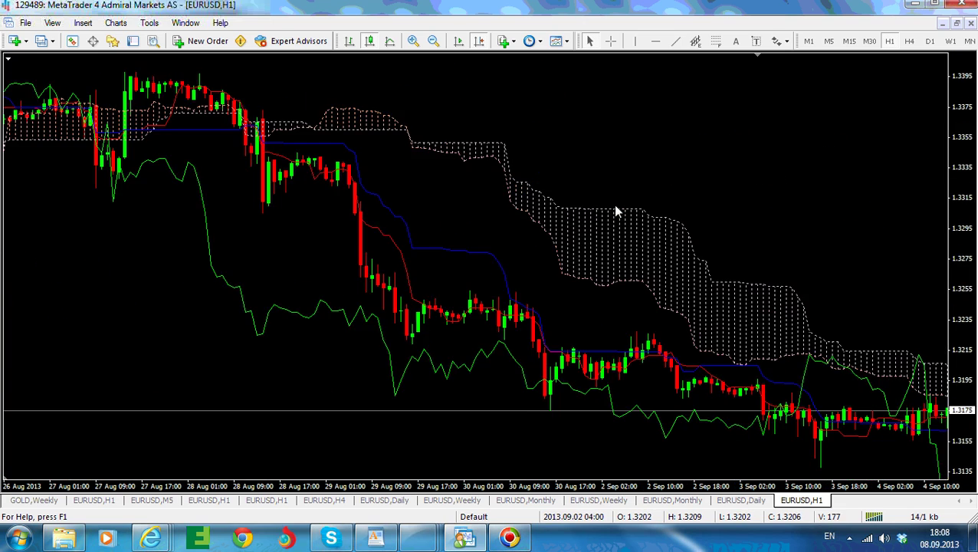
scroll(596, 201, up, 3)
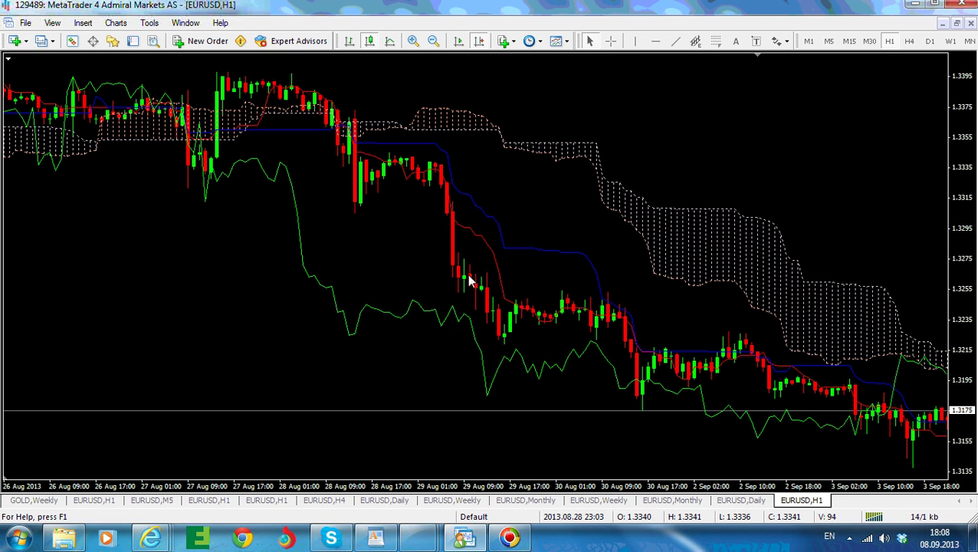
drag(677, 203, 257, 123)
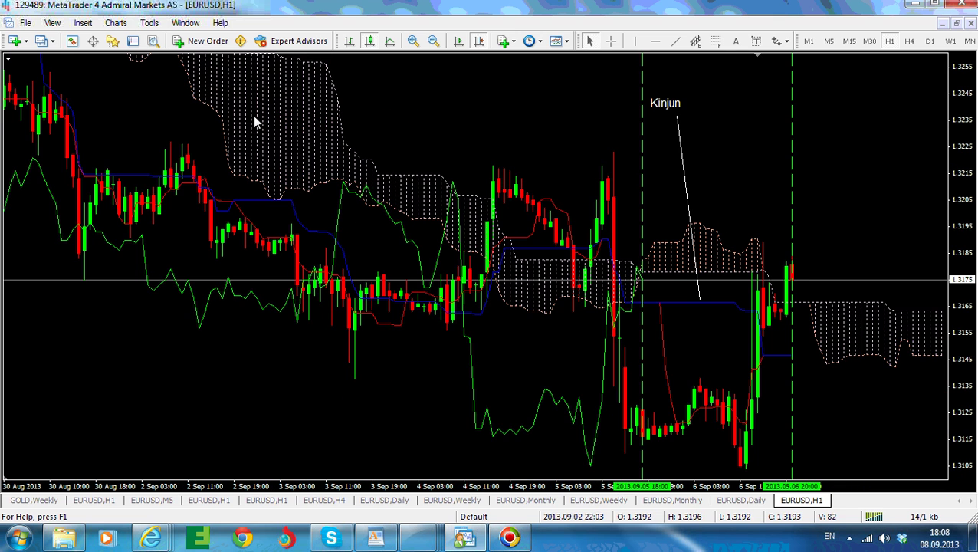
Nudge the chart slightly left so the Kinjun label and both dashed lines sit fully in view.
drag(741, 153, 707, 161)
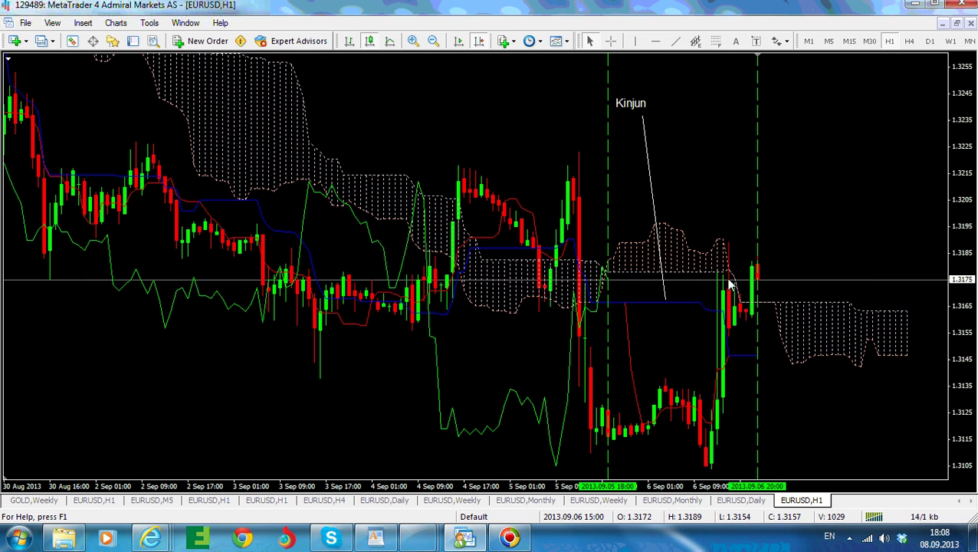